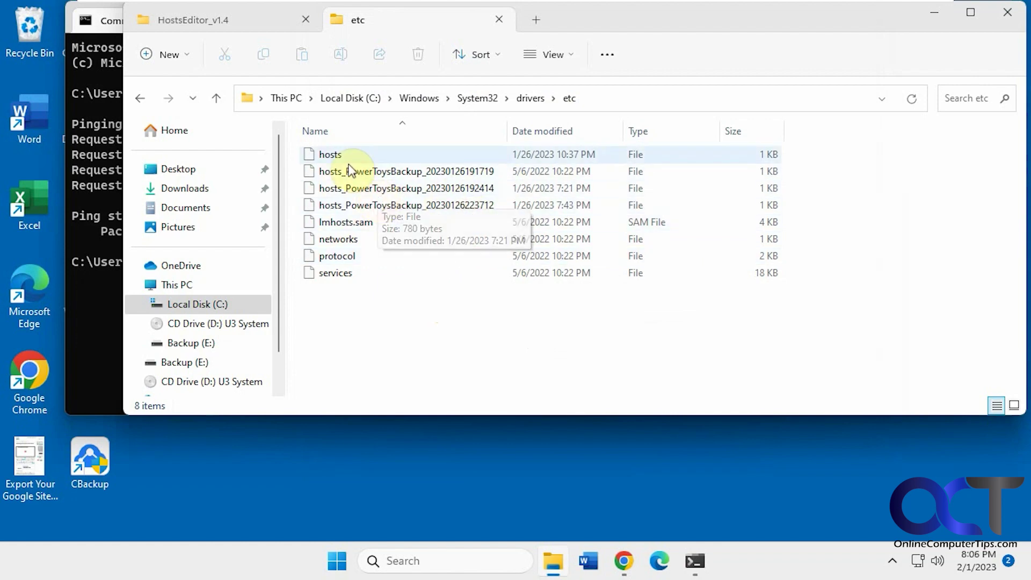
Open the hosts file from the etc folder in Notepad, just this once.
click(329, 158)
double_click(329, 158)
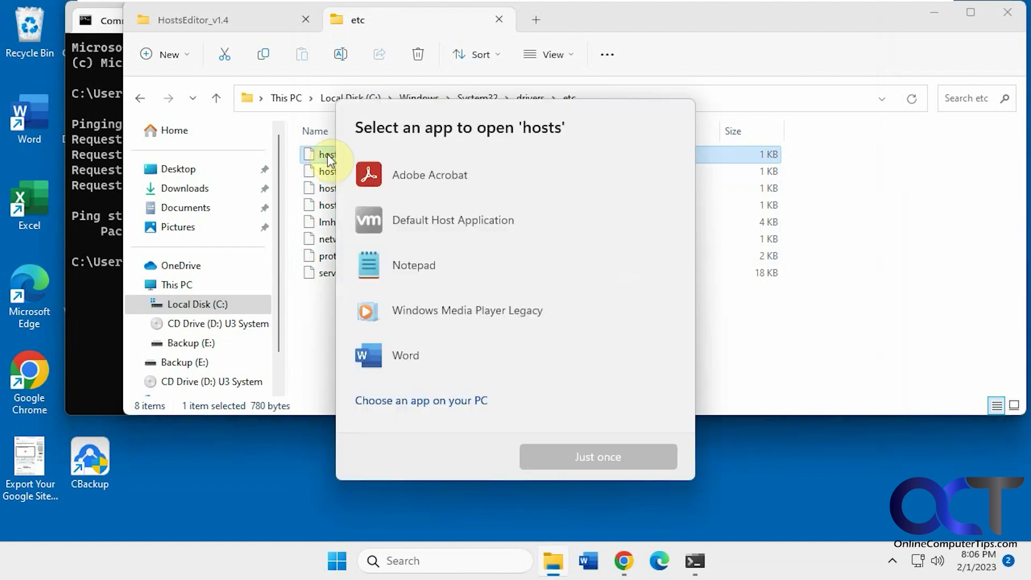
click(425, 259)
click(609, 458)
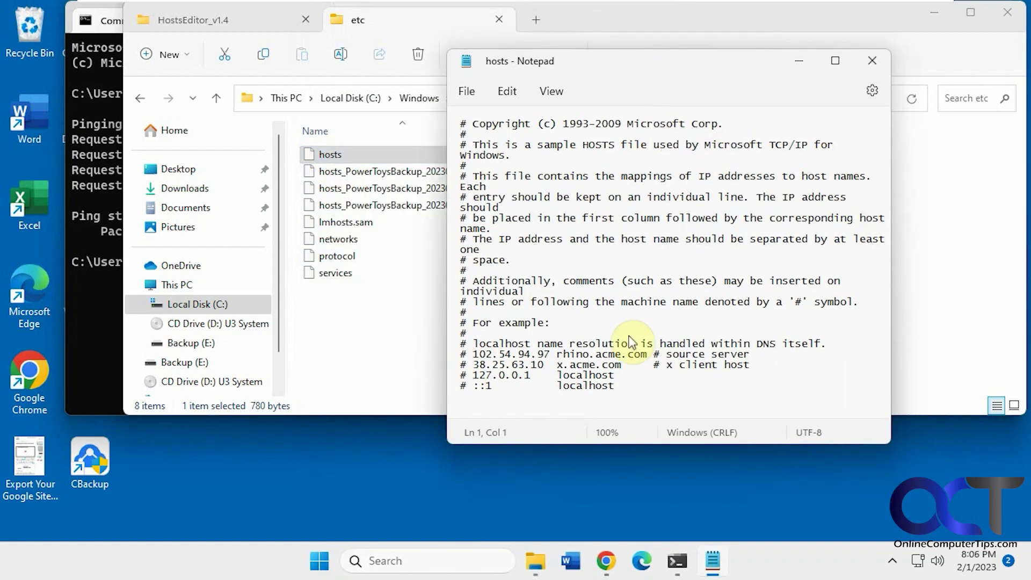
Add a 'change' line at the end, attempt to save, cancel the Save As prompt and minimize Notepad.
click(628, 377)
key(Return)
text(change)
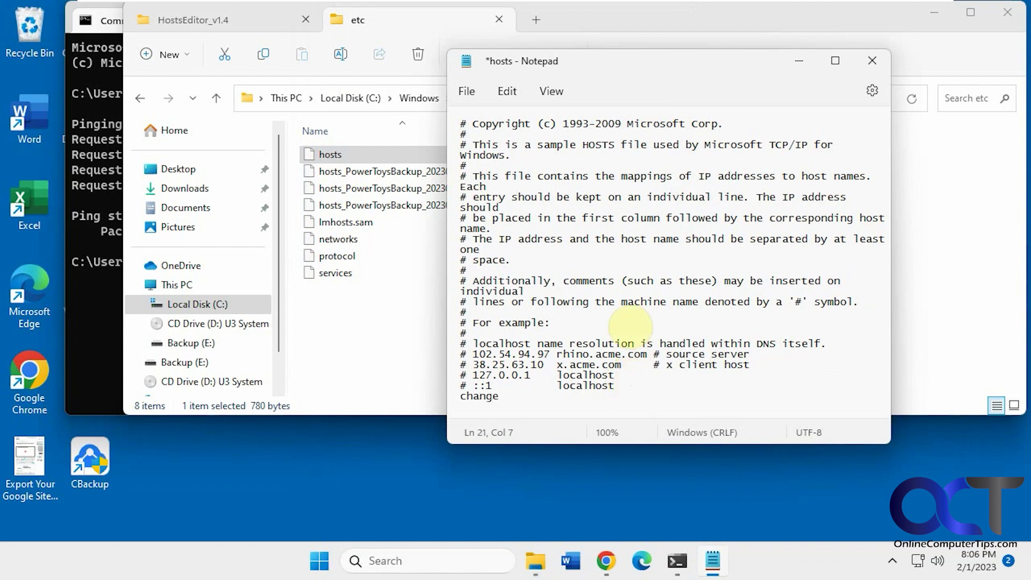
click(477, 97)
click(478, 199)
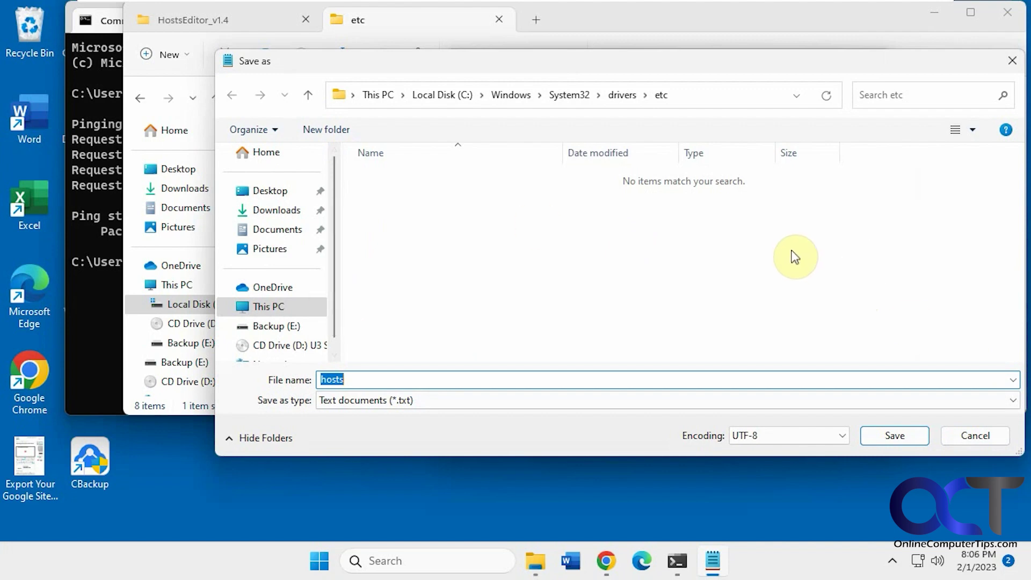
click(975, 435)
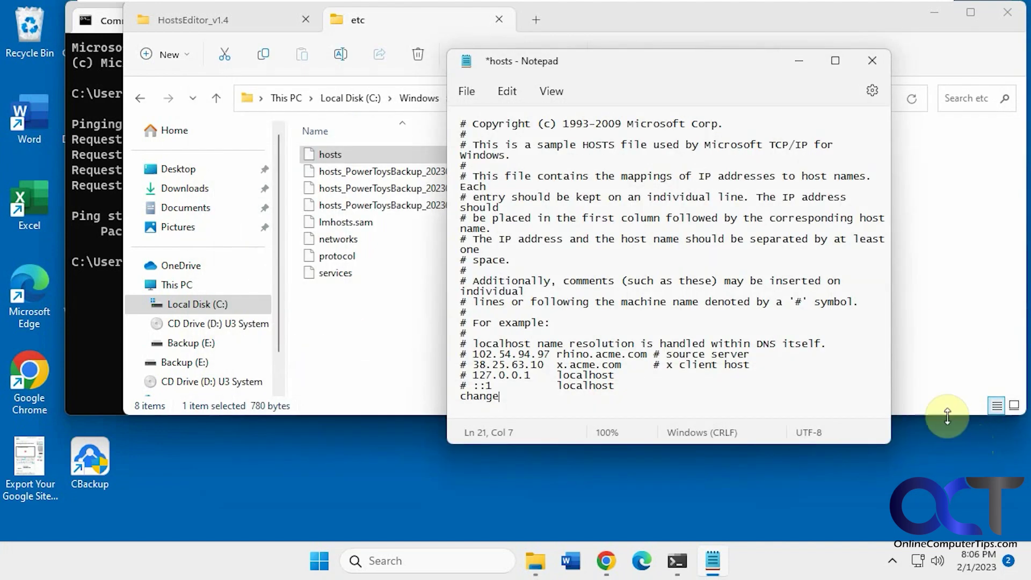
click(797, 63)
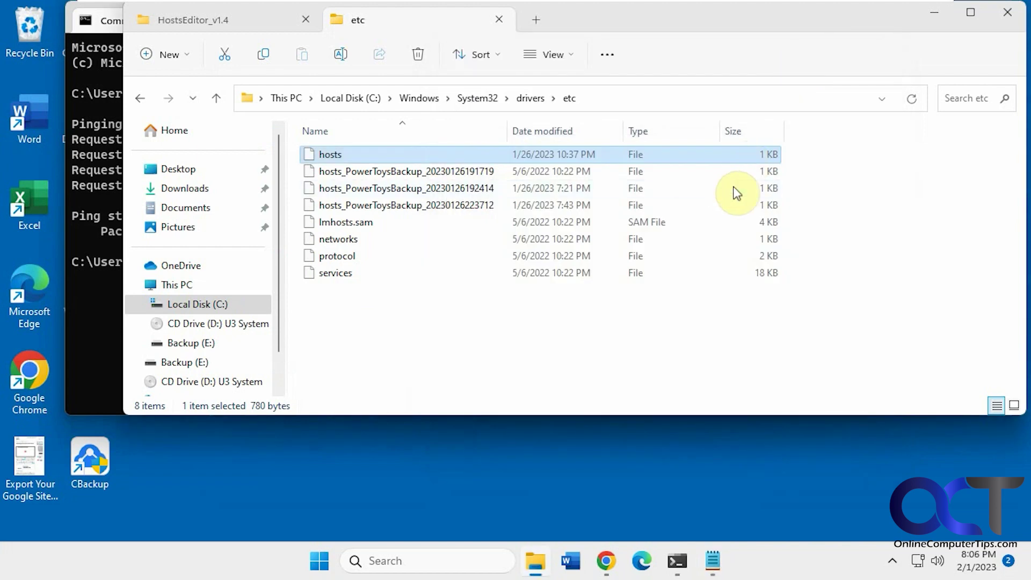
Launch hEdit_x64.exe from the HostsEditor_v1.4 folder and approve the administrator prompt.
click(932, 14)
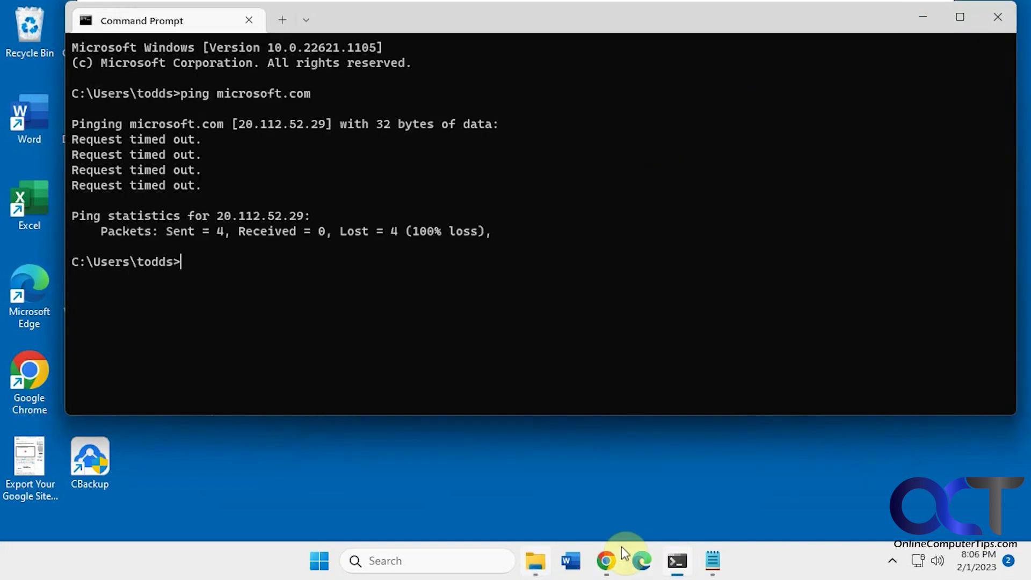
click(535, 562)
click(250, 28)
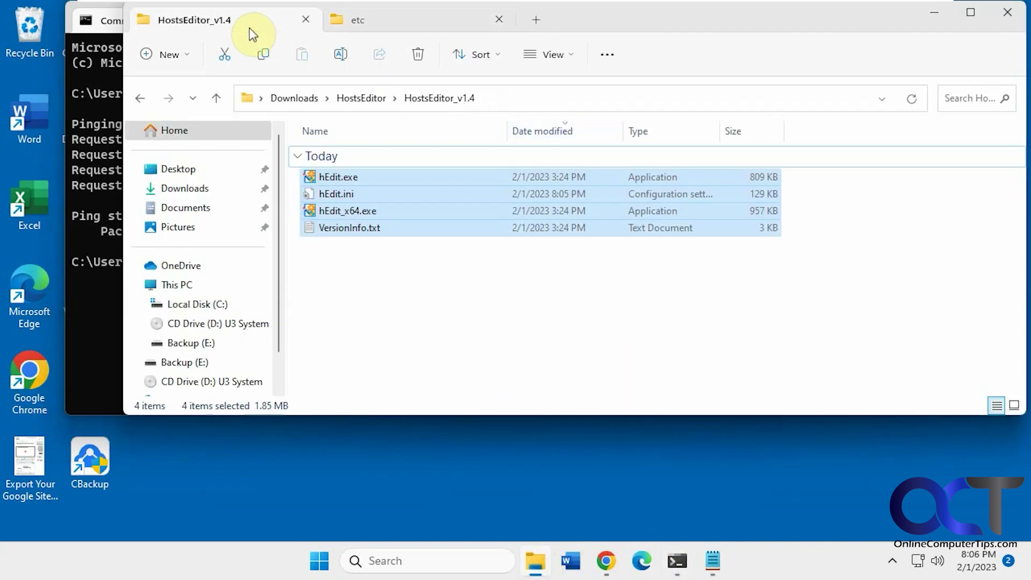
click(404, 174)
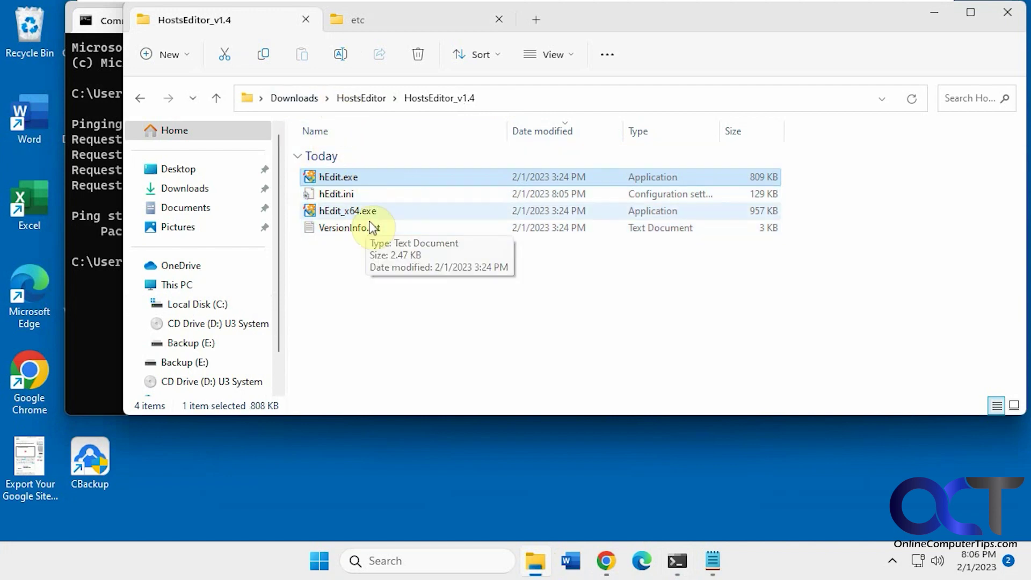
click(354, 213)
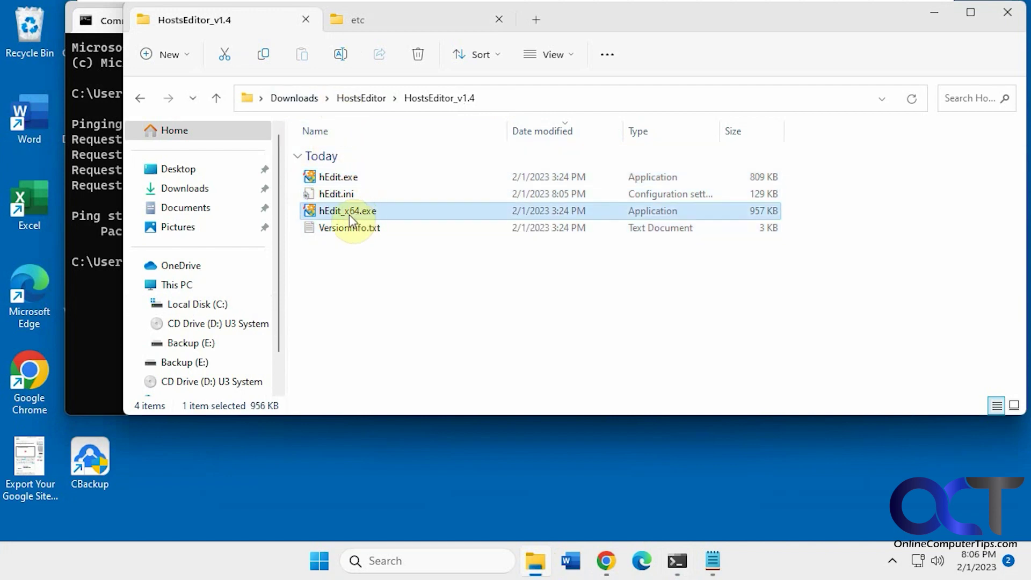
double_click(366, 214)
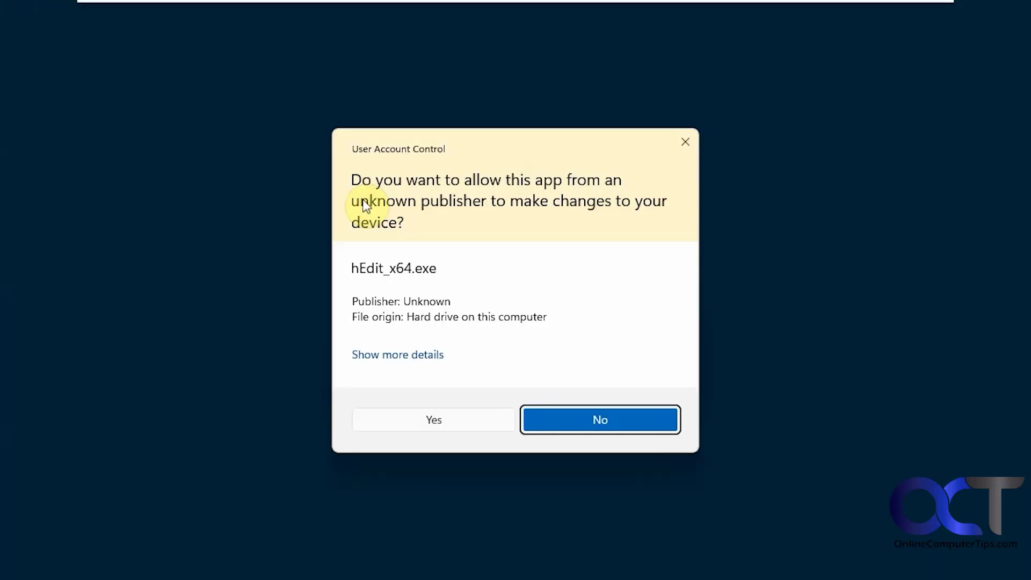
click(469, 420)
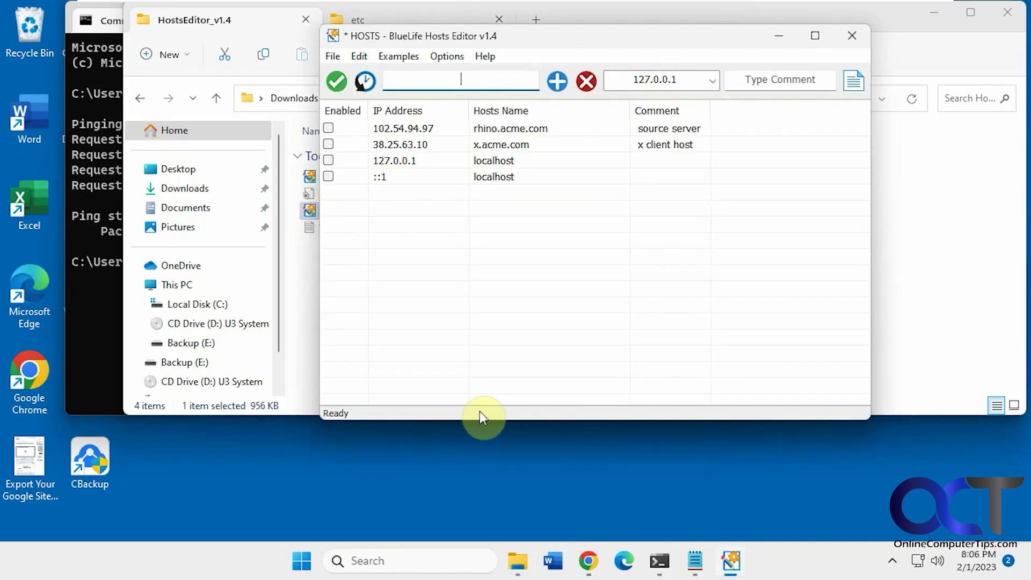
Move Notepad aside and bring the Command Prompt with the ping results forward.
click(935, 15)
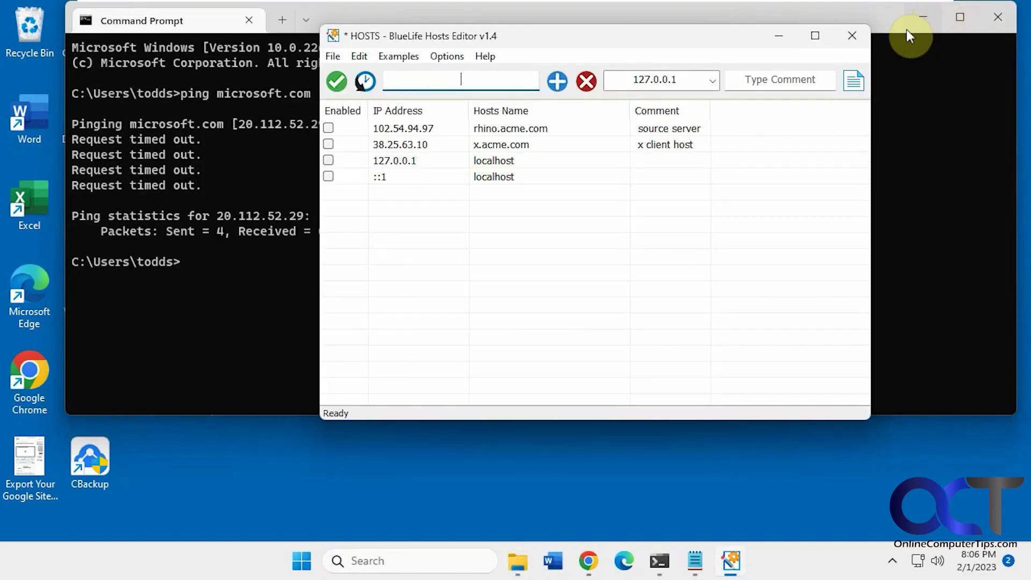
click(695, 559)
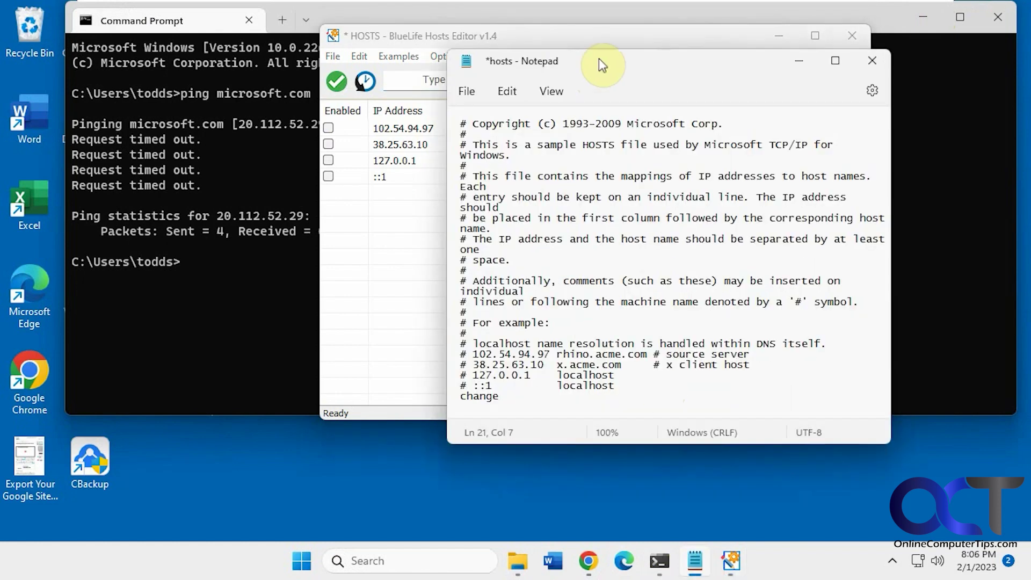
mouse_move(598, 58)
mouse_down()
mouse_move(720, 80)
mouse_move(780, 76)
mouse_up()
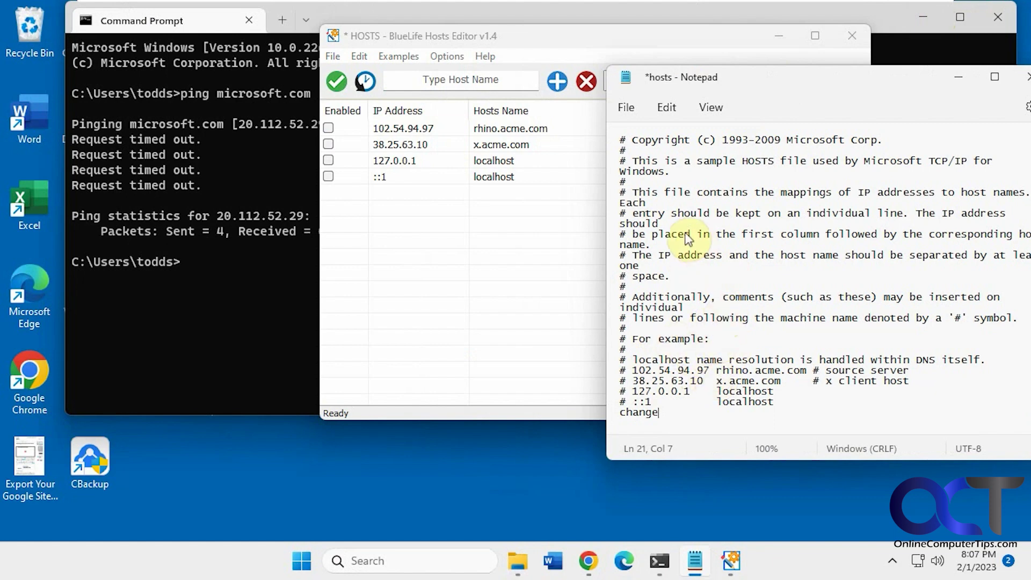
click(260, 266)
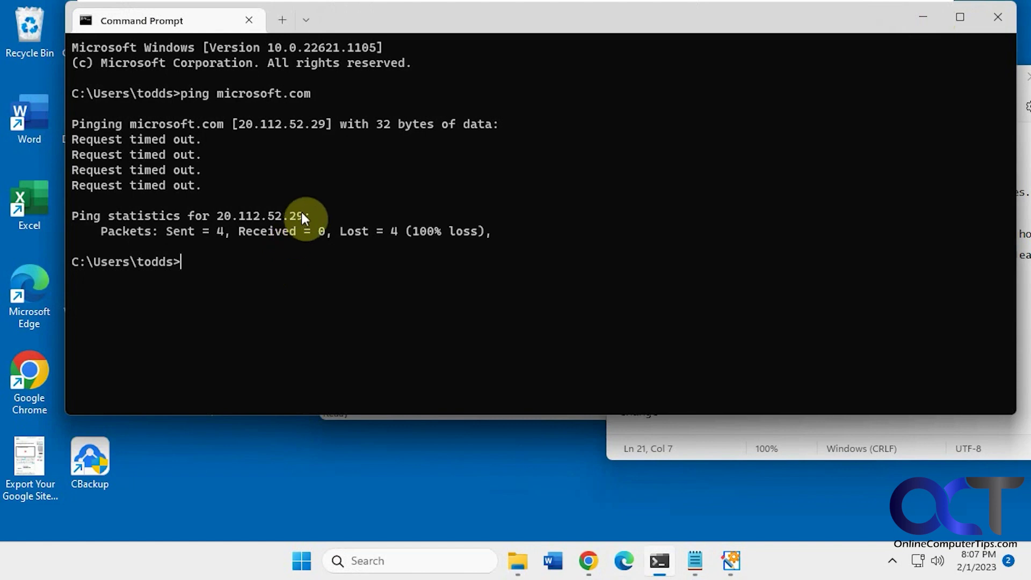
Copy the address 20.112.52.29 from the ping output and return to the hosts editor.
drag(308, 216, 220, 216)
key(ctrl+c)
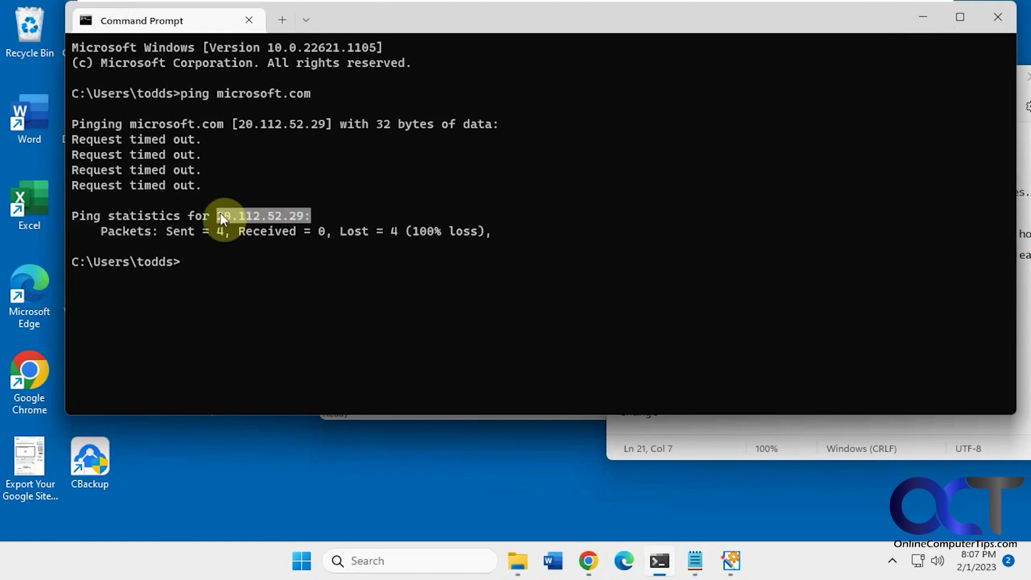
right_click(220, 214)
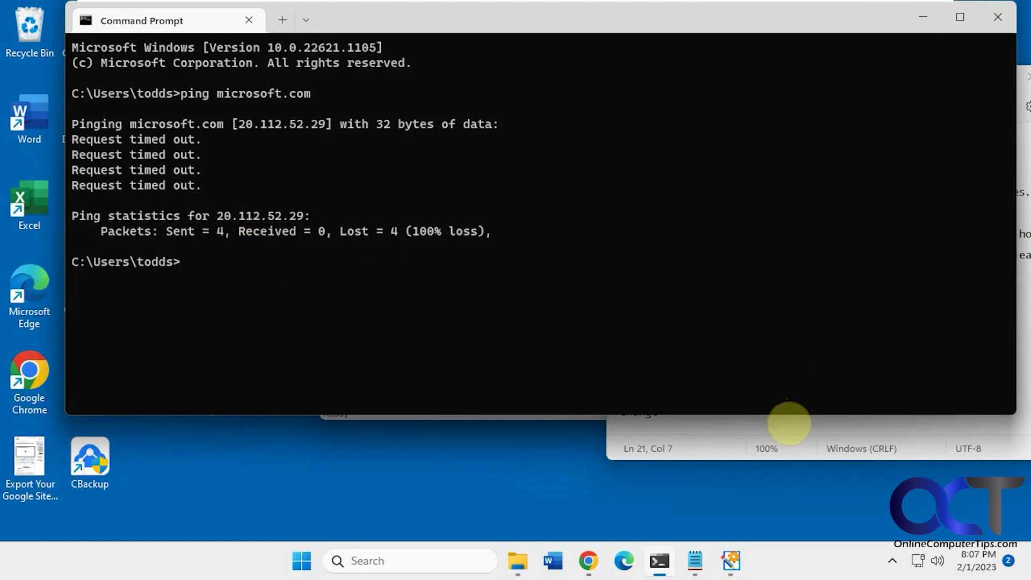
click(788, 421)
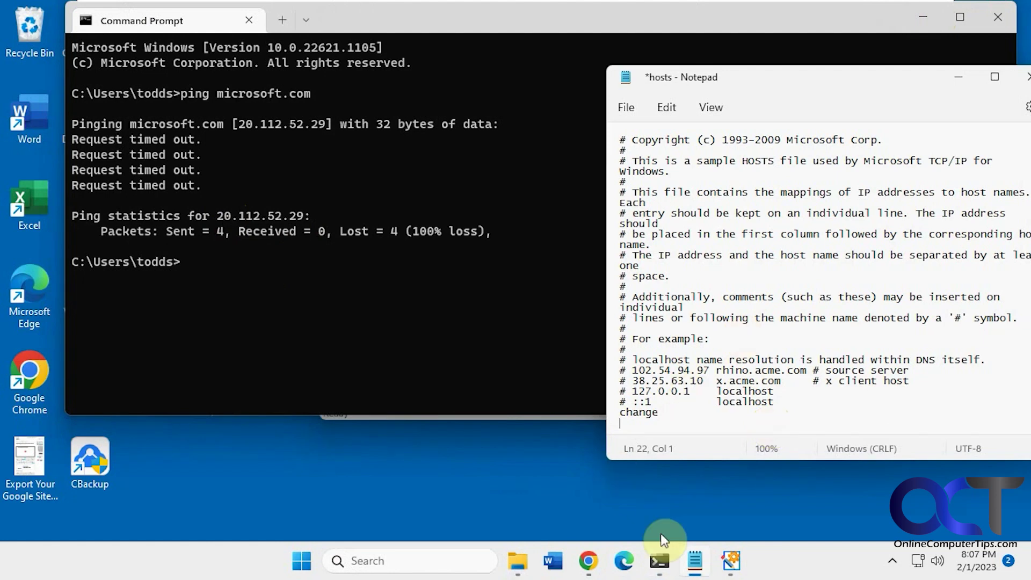
click(731, 560)
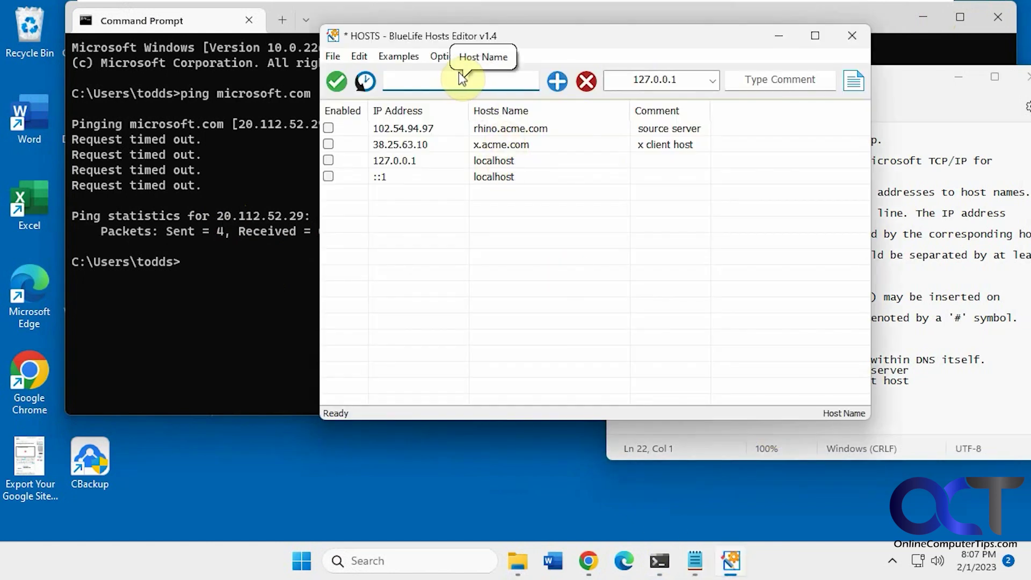
text(mic;r)
Add microsoft.com block entries at 20.112.52.29 with the comment spam to the list.
key(BackSpace)
key(BackSpace)
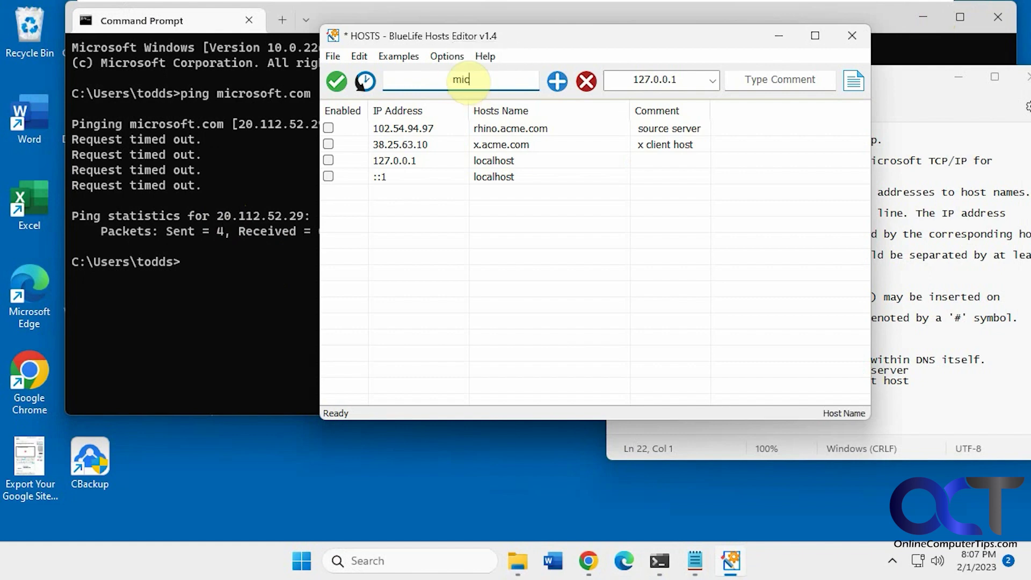
text(roso)
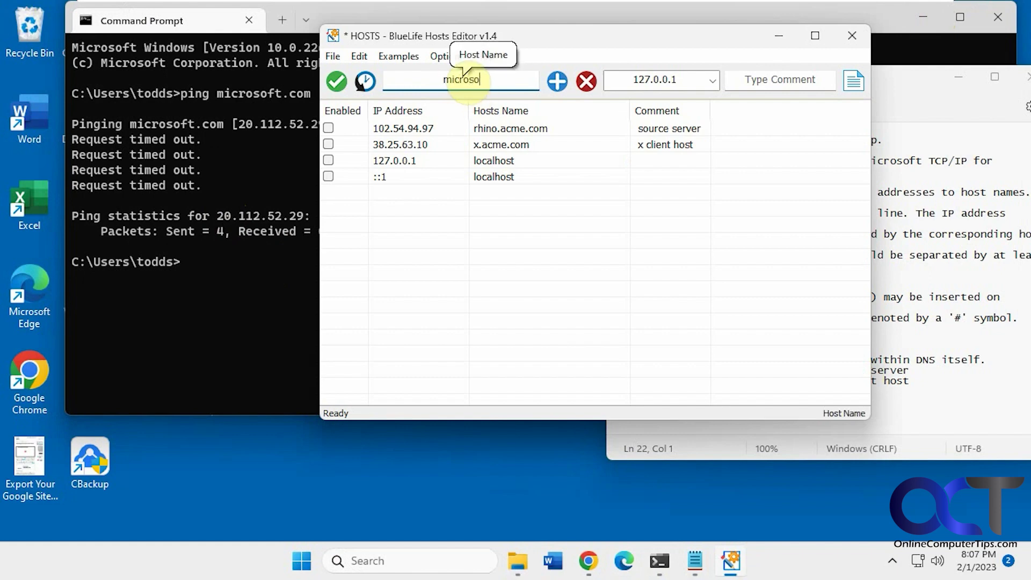
text(tft.com)
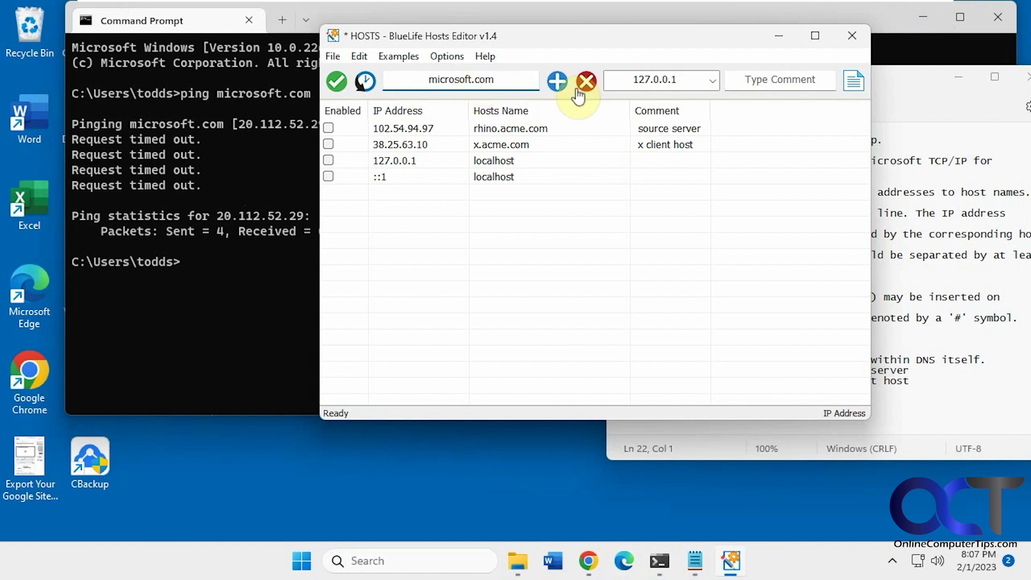
double_click(702, 79)
key(ctrl+v)
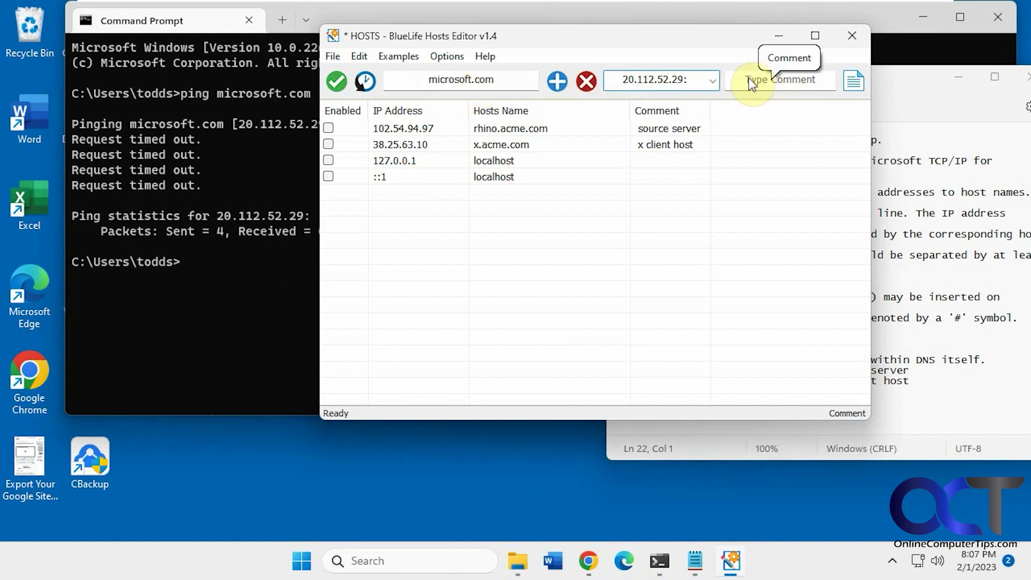
key(BackSpace)
click(762, 78)
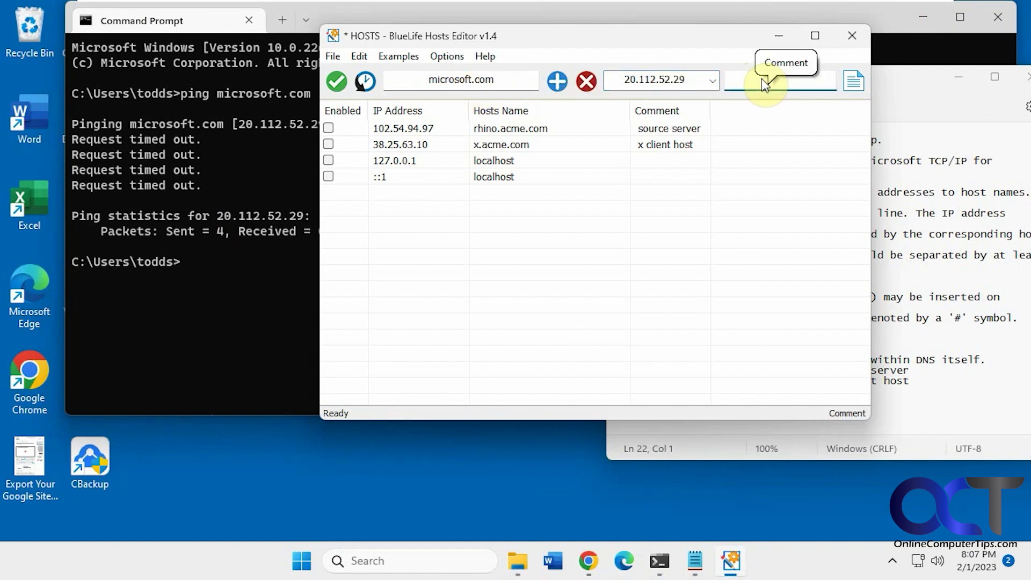
text(s)
text(pam)
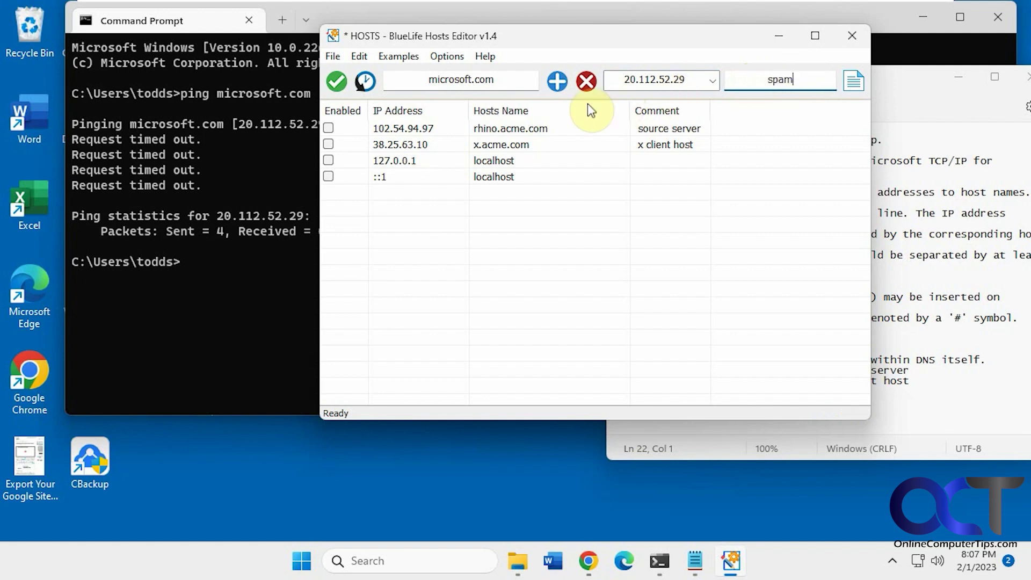
click(556, 81)
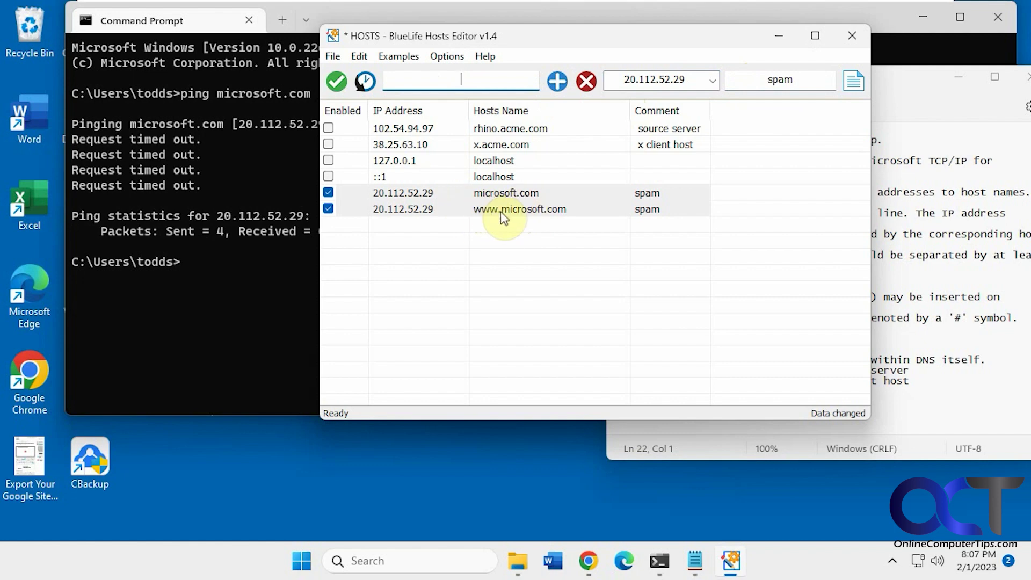
Browse the Options and Edit menus with the microsoft.com row selected, leaving both entries unticked.
click(448, 56)
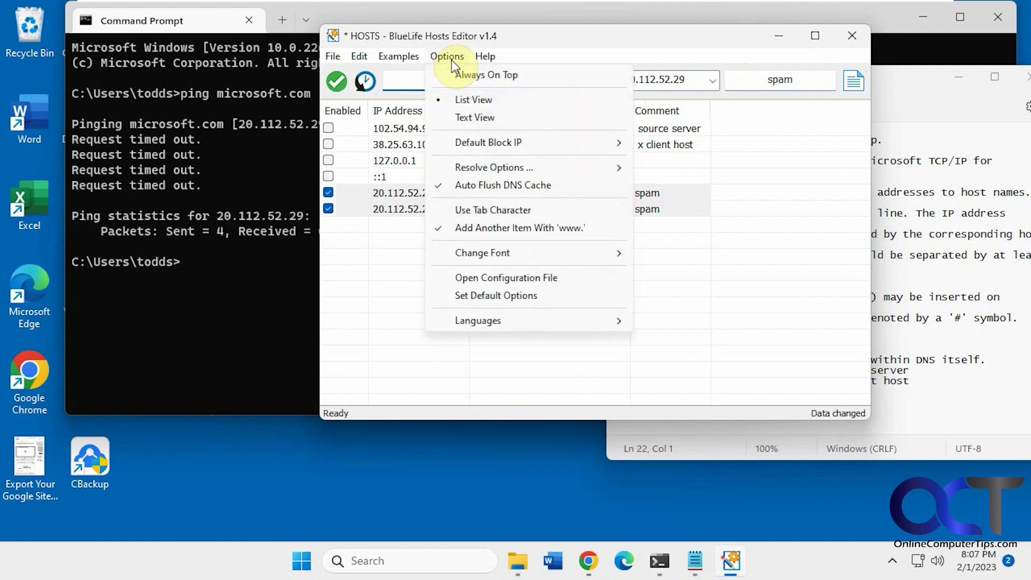
click(494, 227)
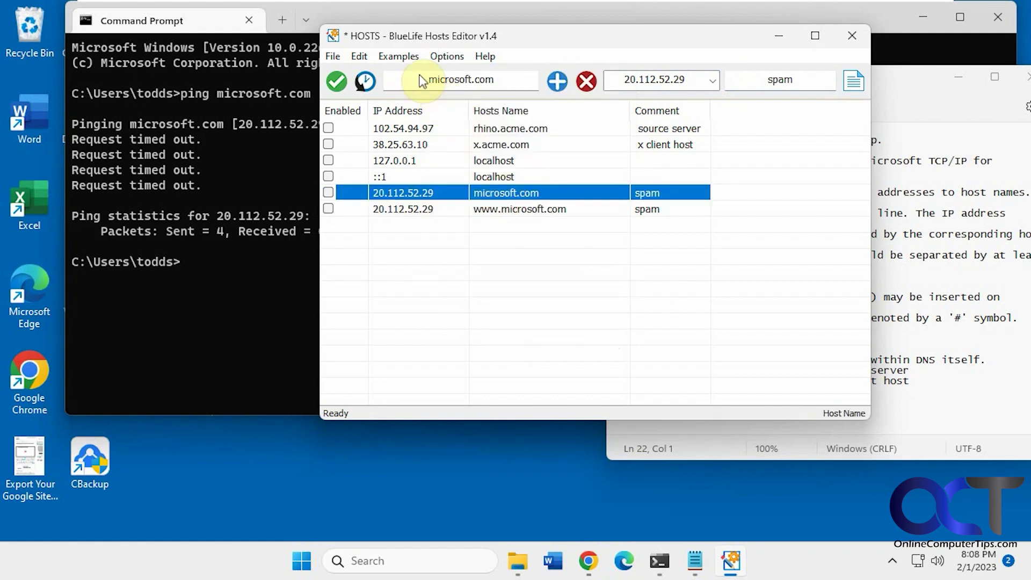
click(359, 57)
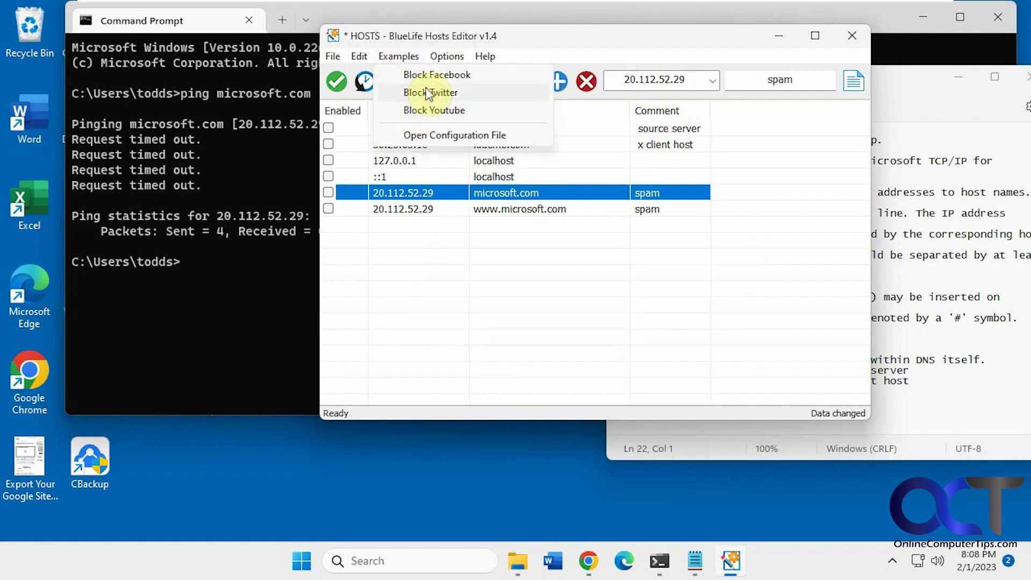
mouse_move(333, 57)
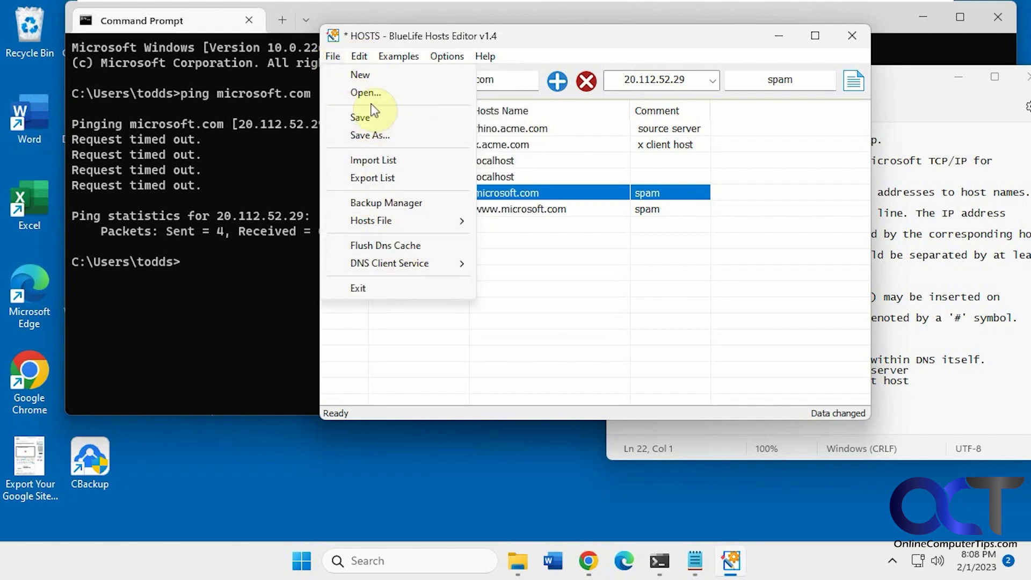
Save the changes to the hosts file and close the old Notepad copy without saving.
click(533, 42)
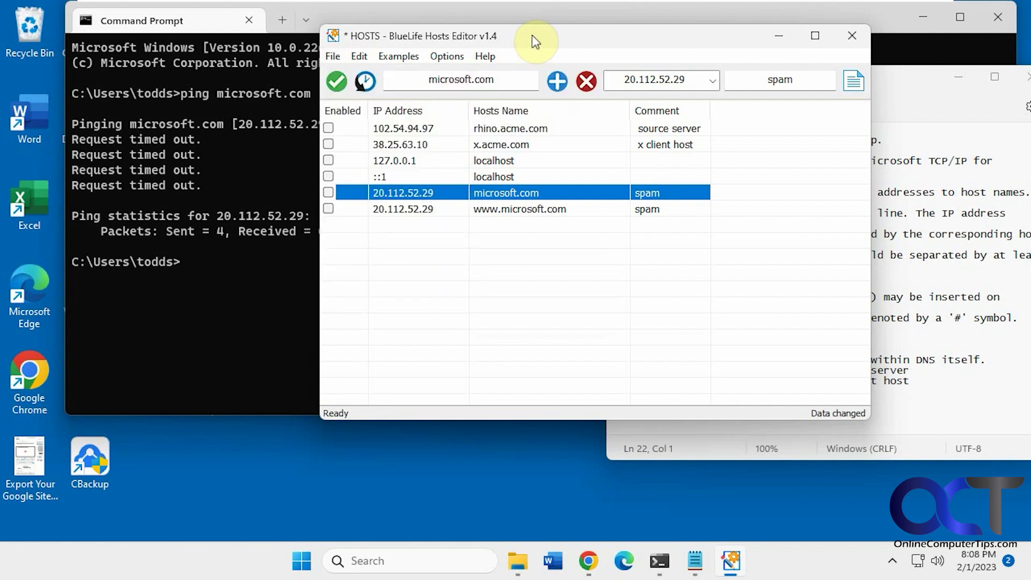
click(337, 83)
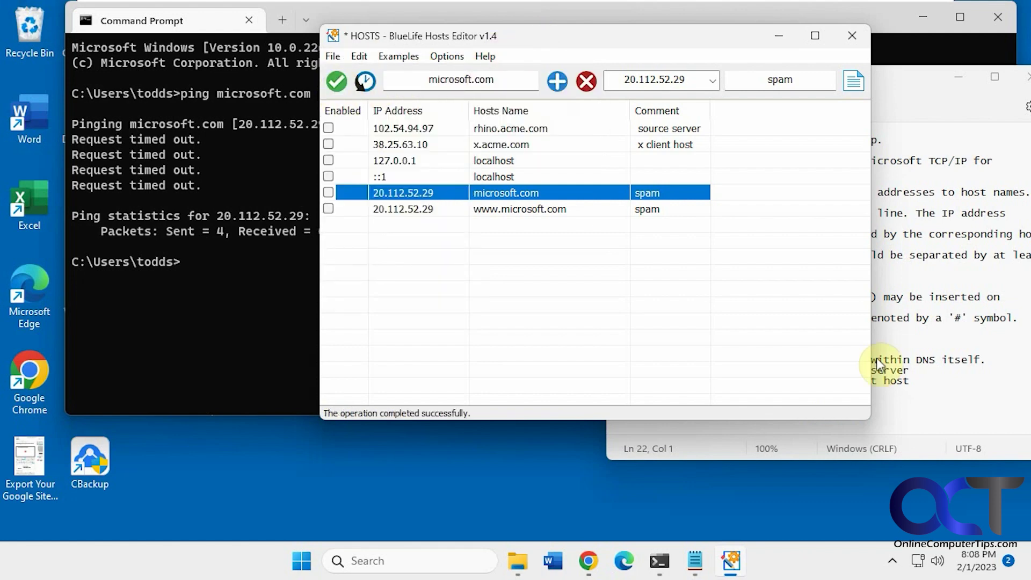
click(910, 381)
drag(882, 78, 754, 82)
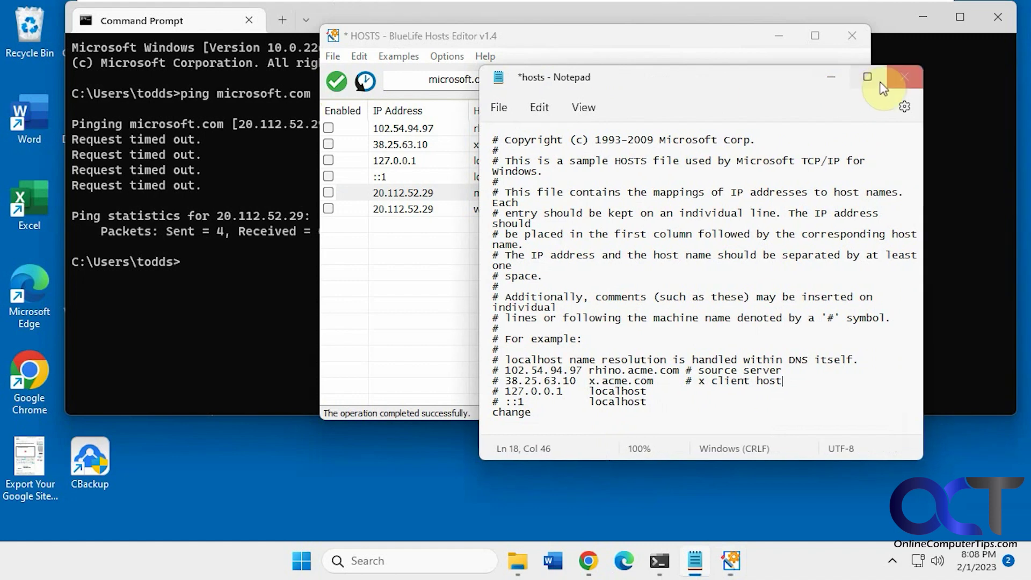
click(903, 77)
click(723, 313)
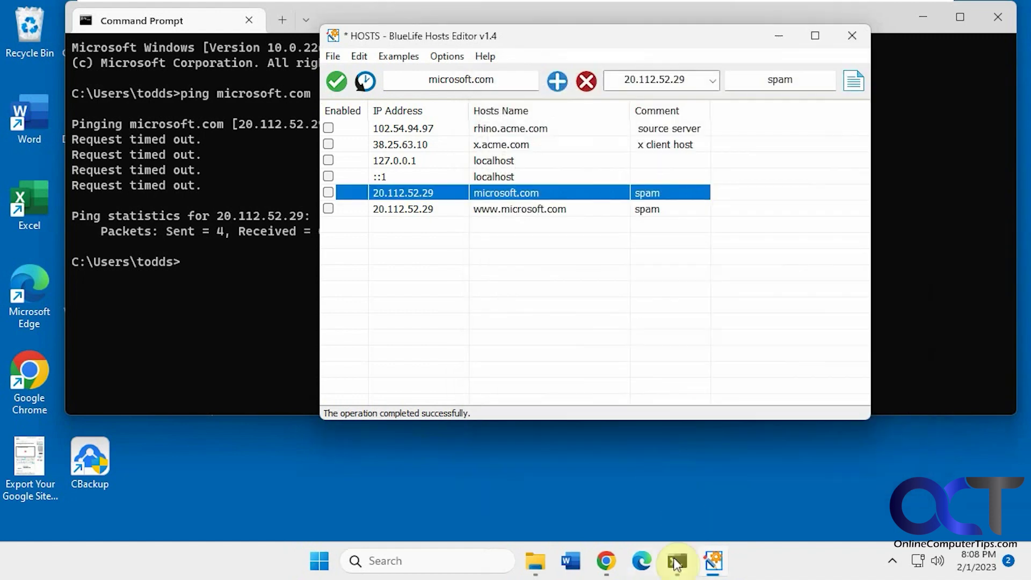
Reopen etc\hosts in Notepad to confirm the commented-out microsoft.com lines, then return to the editor.
click(536, 564)
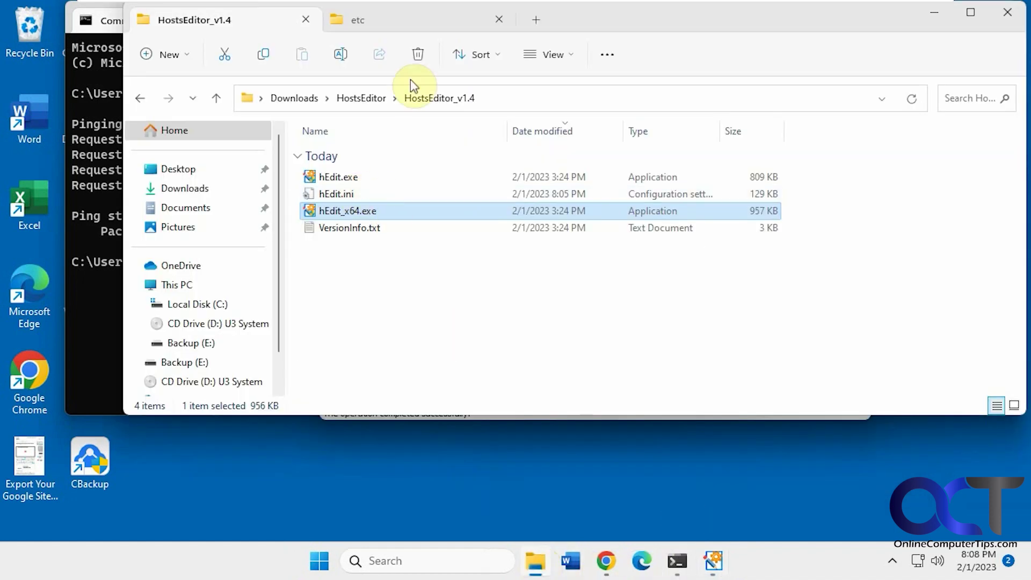
click(360, 19)
double_click(370, 155)
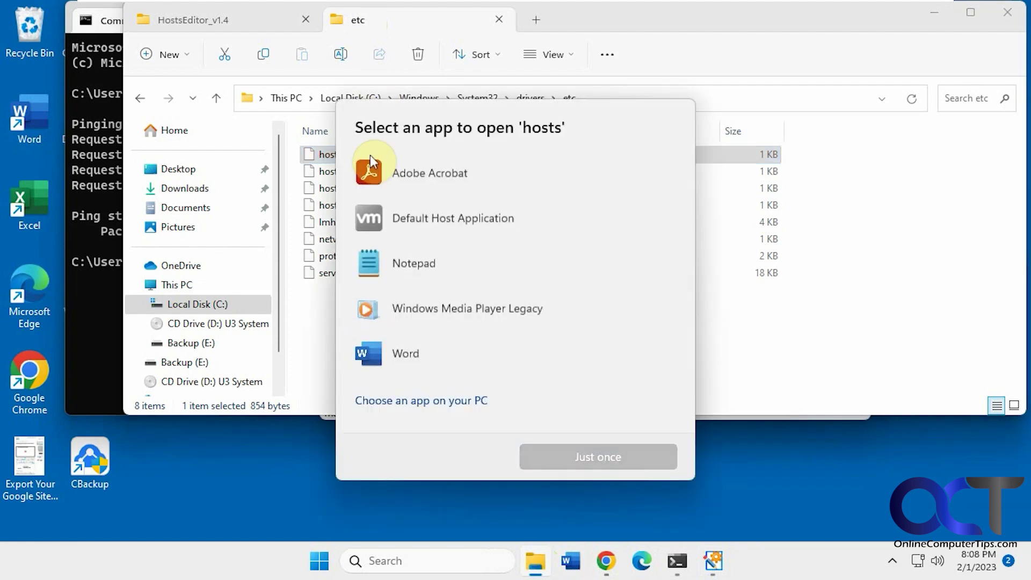
click(412, 257)
click(569, 456)
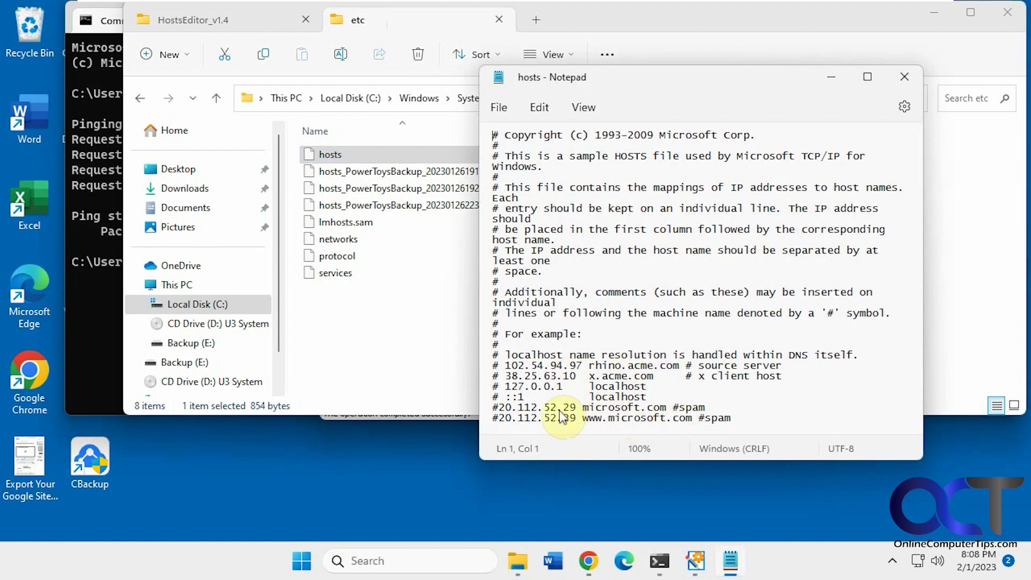
click(904, 77)
mouse_move(696, 561)
click(712, 561)
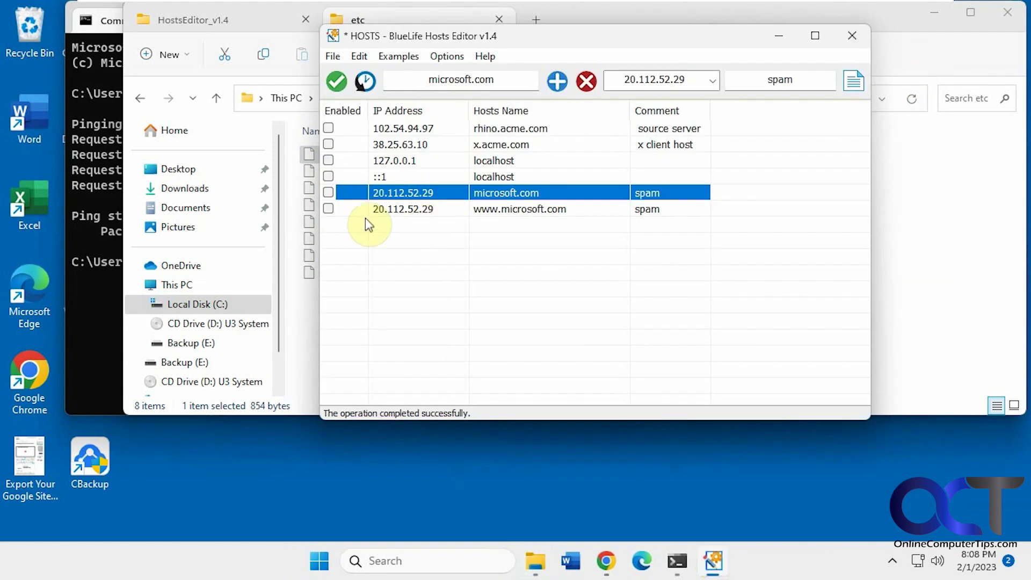
click(328, 193)
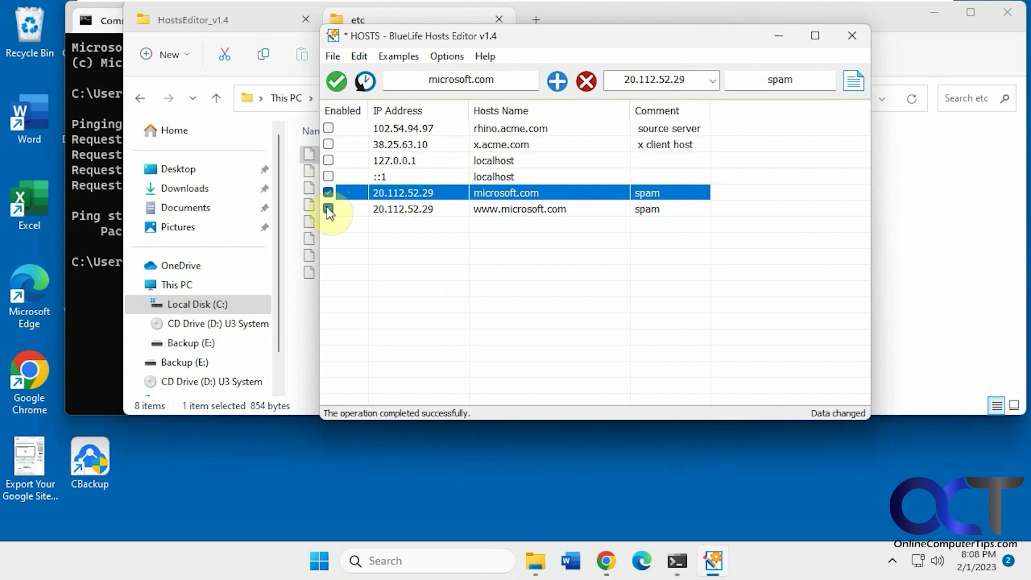
click(328, 208)
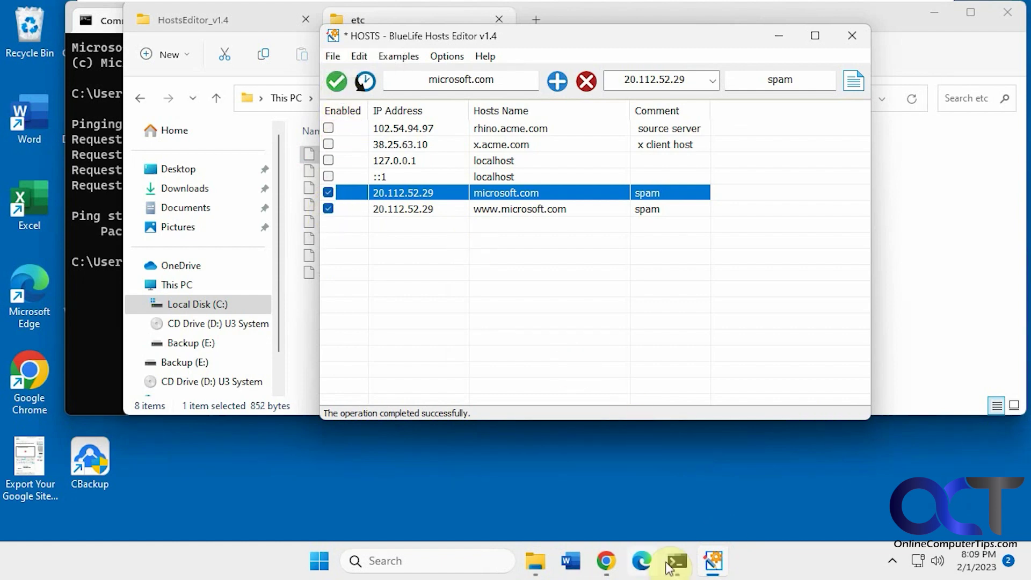
Reopen hosts in Notepad from the etc folder to verify the active lines, then minimize Explorer.
click(535, 561)
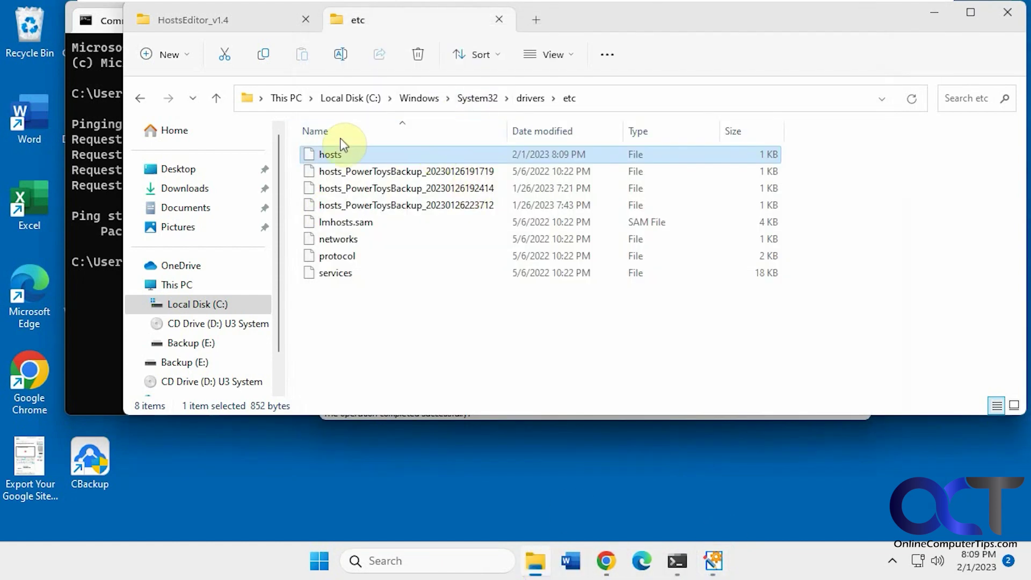
double_click(335, 154)
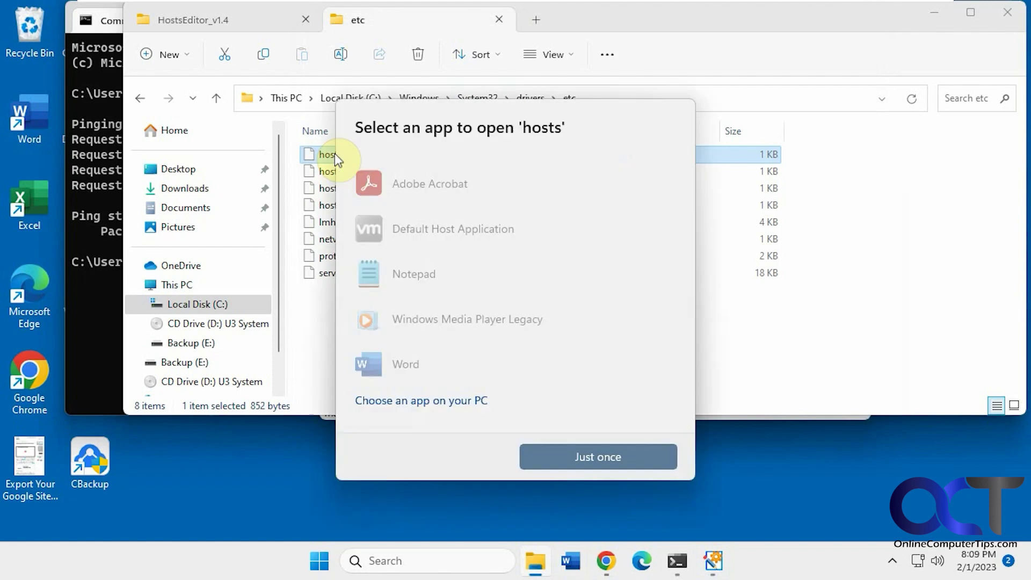
click(444, 268)
click(594, 456)
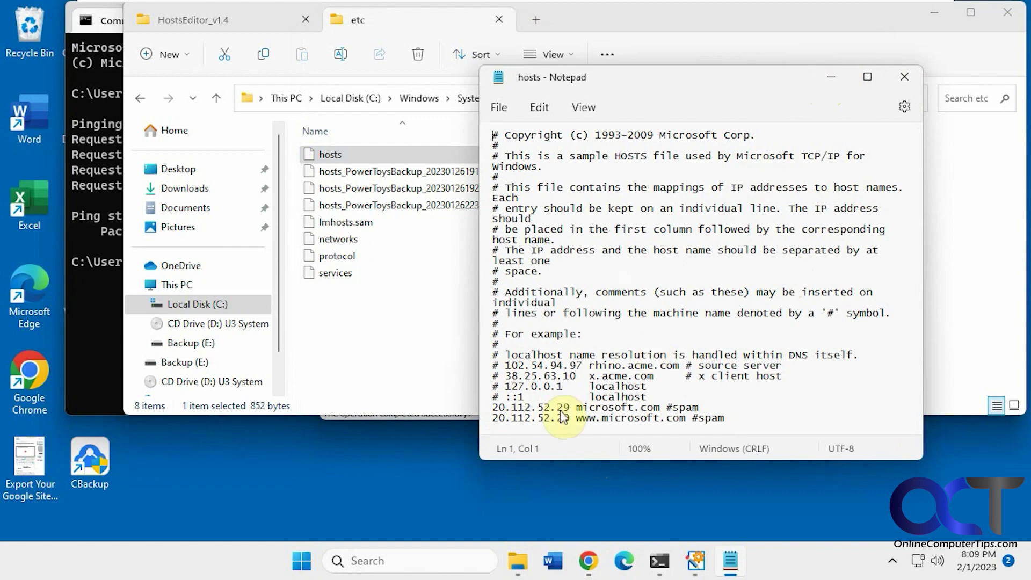
click(896, 76)
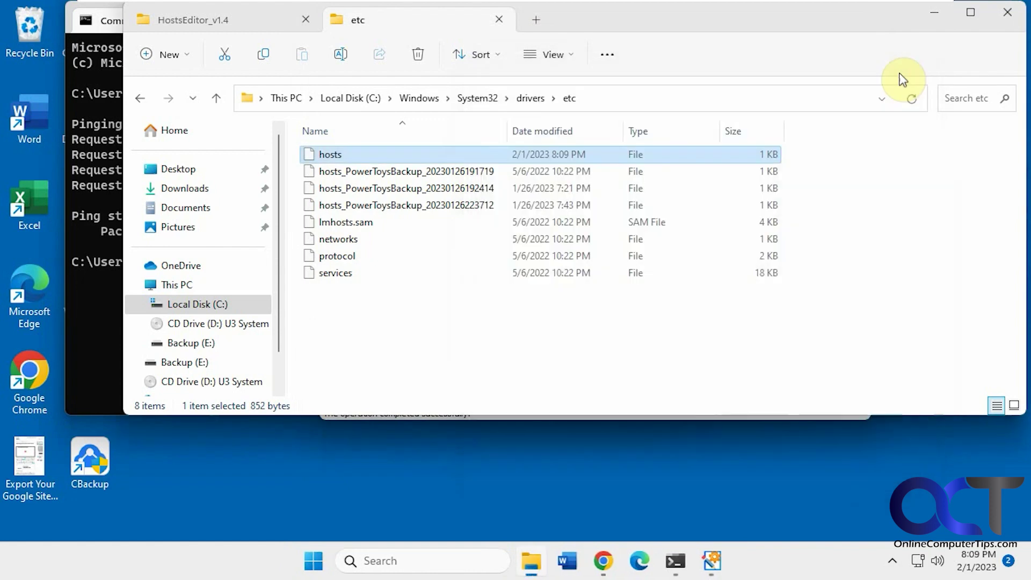
click(937, 18)
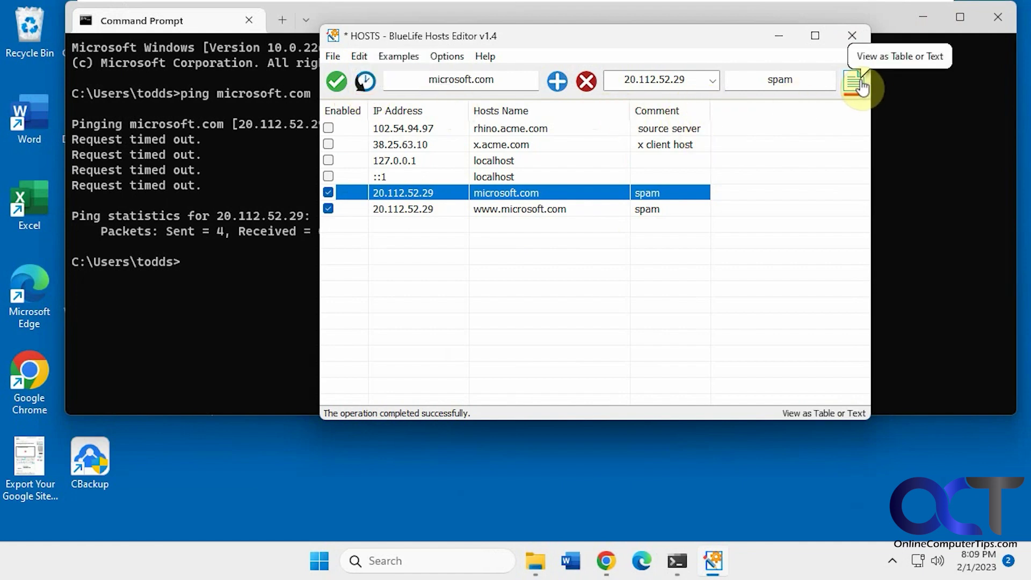
click(440, 63)
click(542, 41)
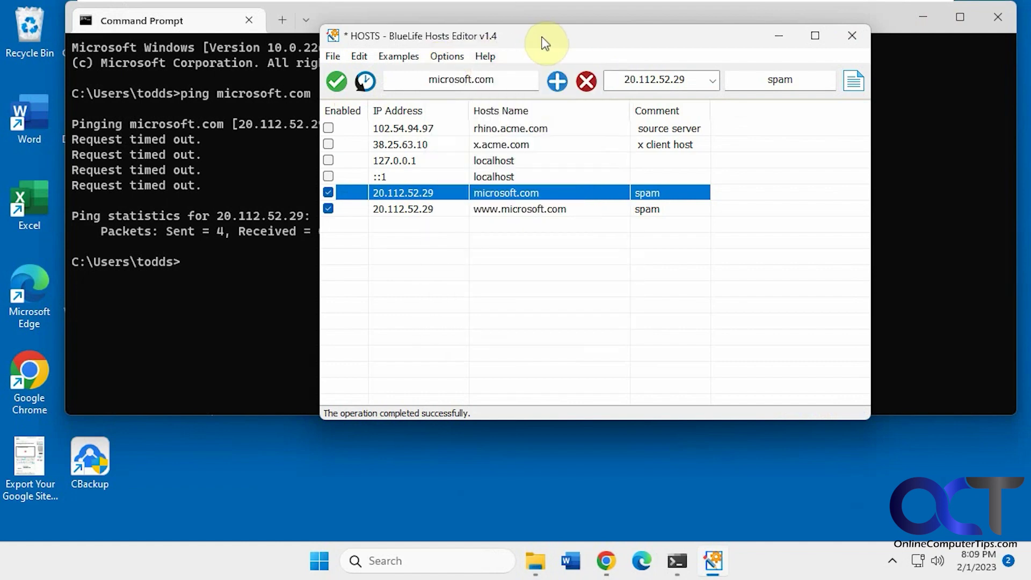